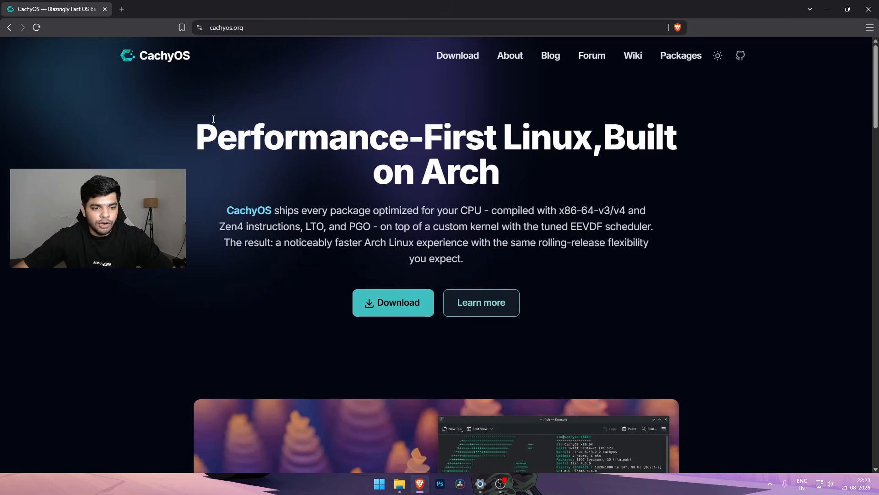
Download the CachyOS Desktop Edition ISO from cachyos.org using the Direct option.
scroll(470, 163, down, 3)
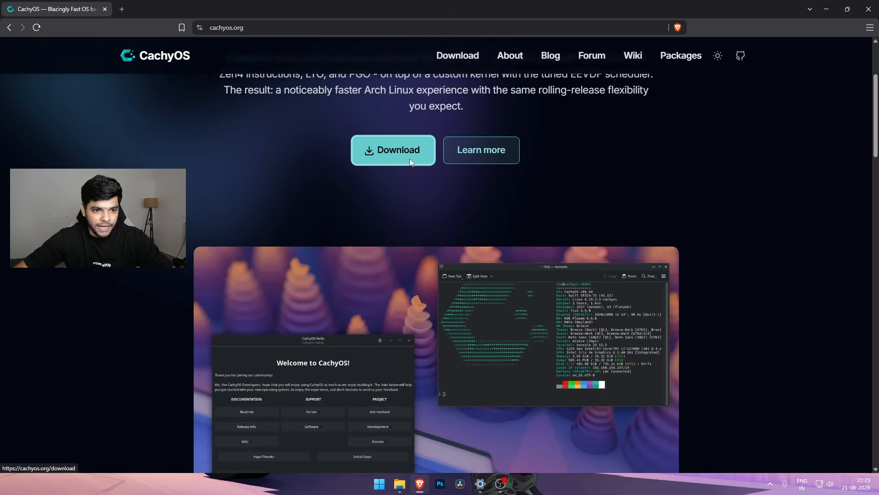
click(410, 162)
scroll(385, 172, down, 3)
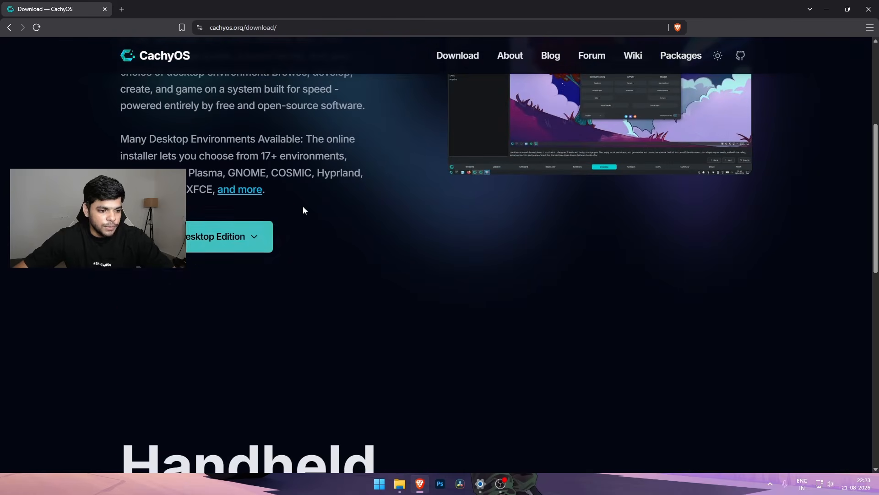
click(255, 239)
click(244, 238)
click(239, 240)
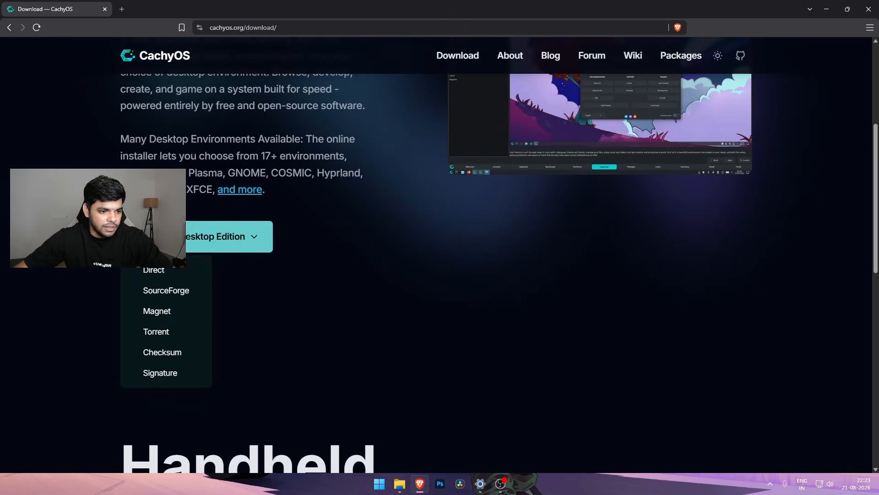
click(154, 268)
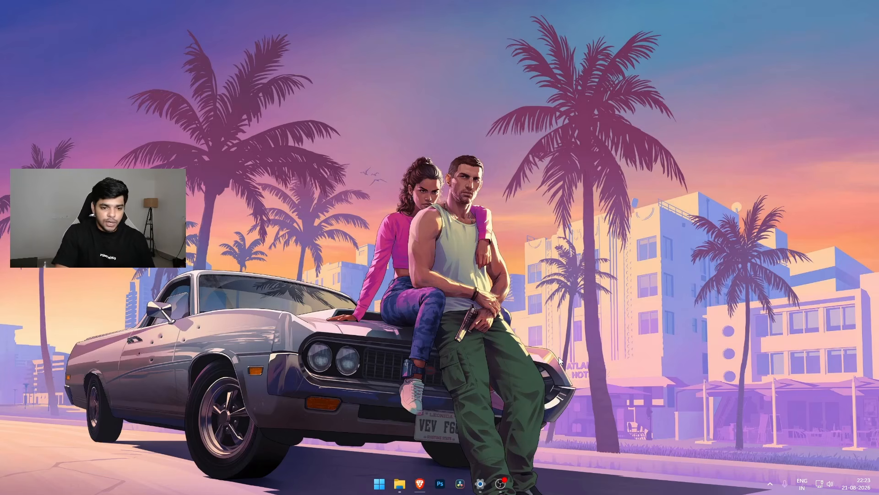
Find the hard disk partitioning tool by searching for disk, open Disk Management and maximize its window.
key(super+x)
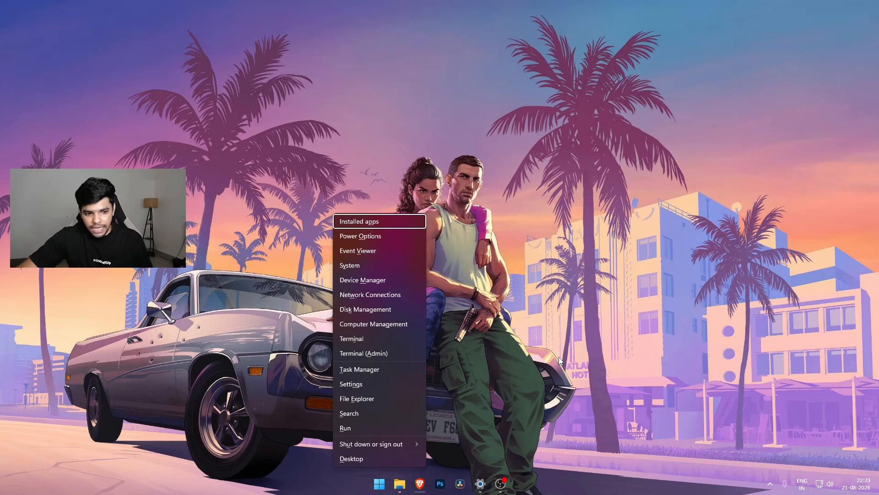
click(513, 359)
click(380, 486)
text(disk)
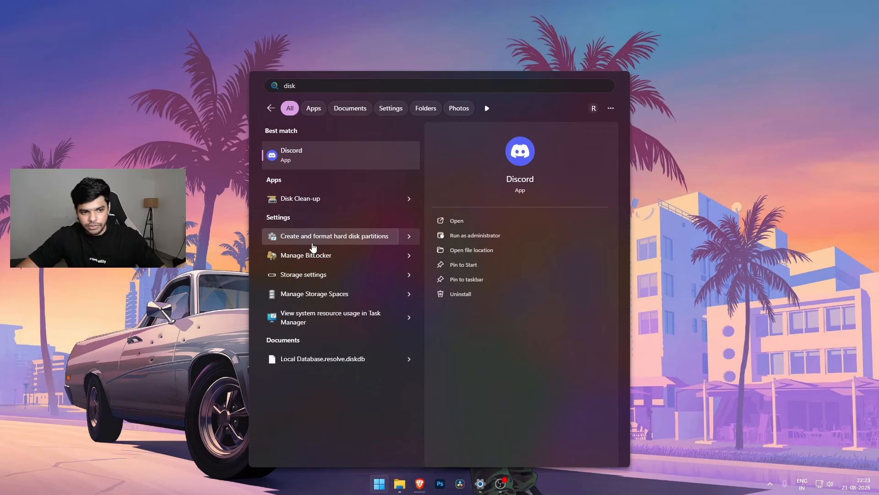
click(310, 241)
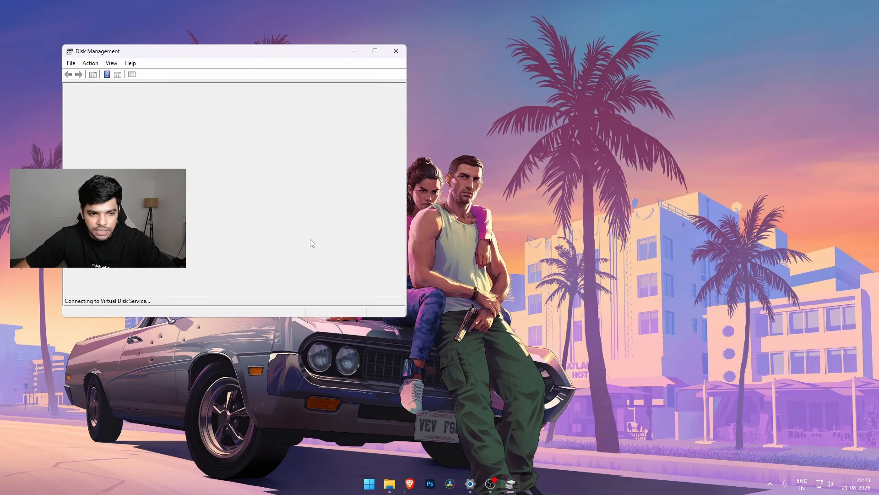
click(376, 52)
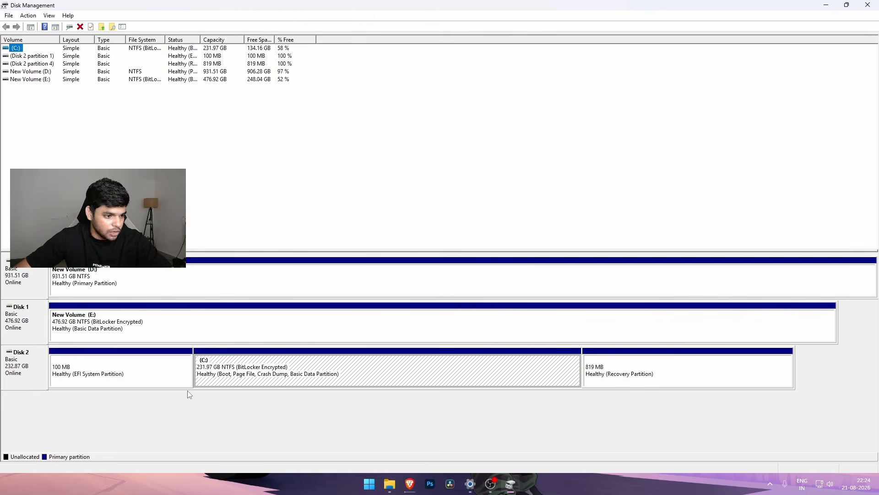
Examine the EFI, C: and recovery partitions on Disk 2 and the free space available on C:.
click(127, 385)
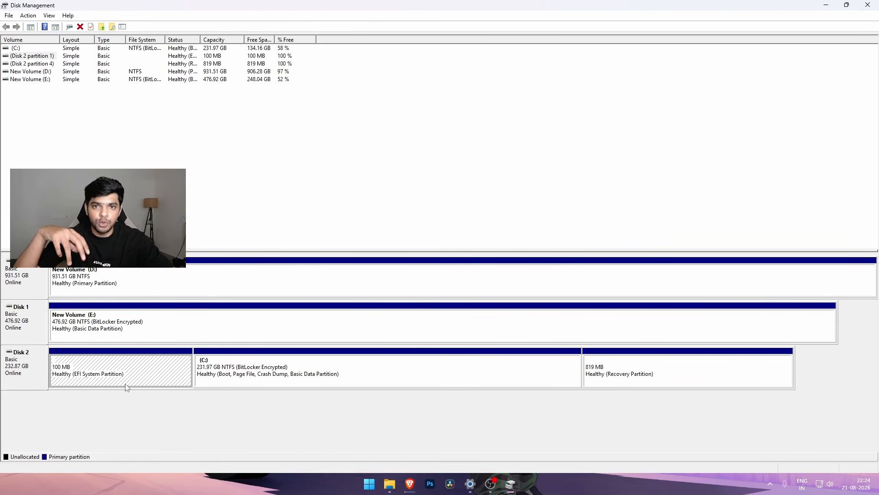
click(269, 377)
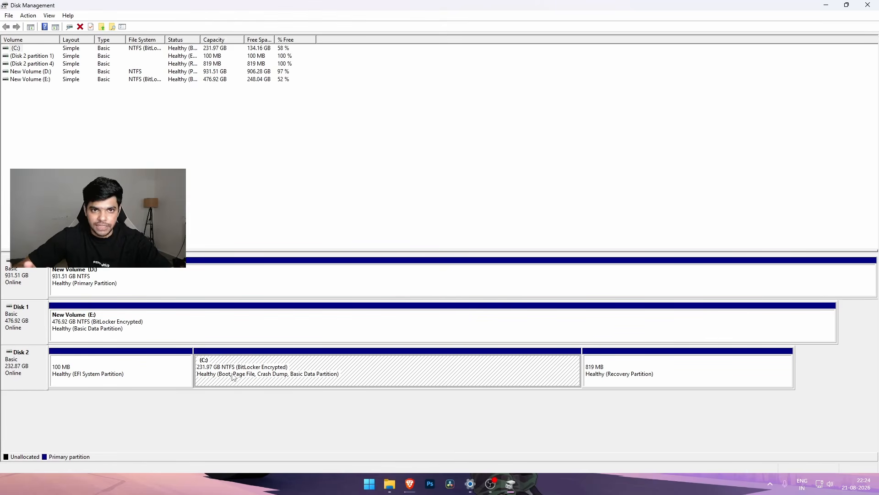
click(620, 374)
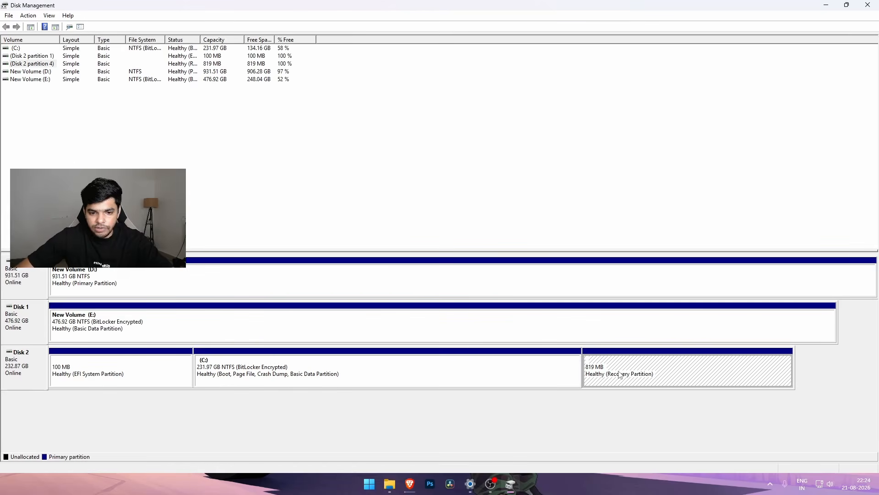
click(368, 382)
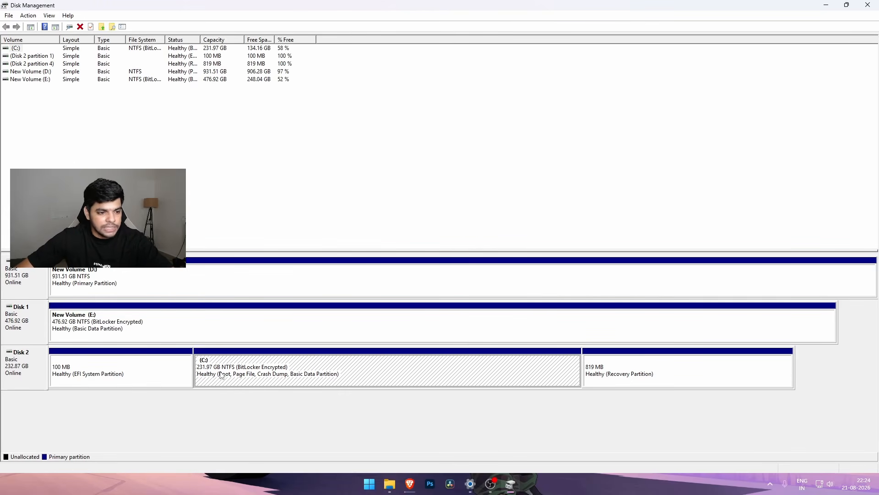
click(262, 50)
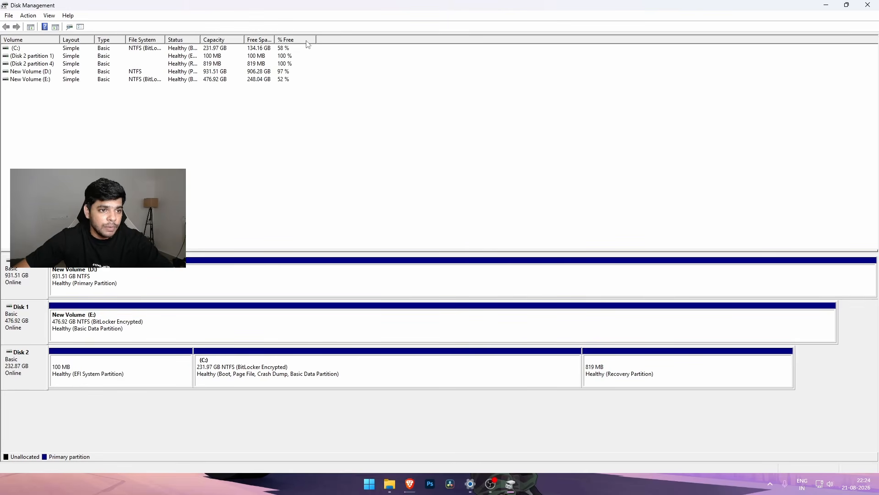
click(279, 49)
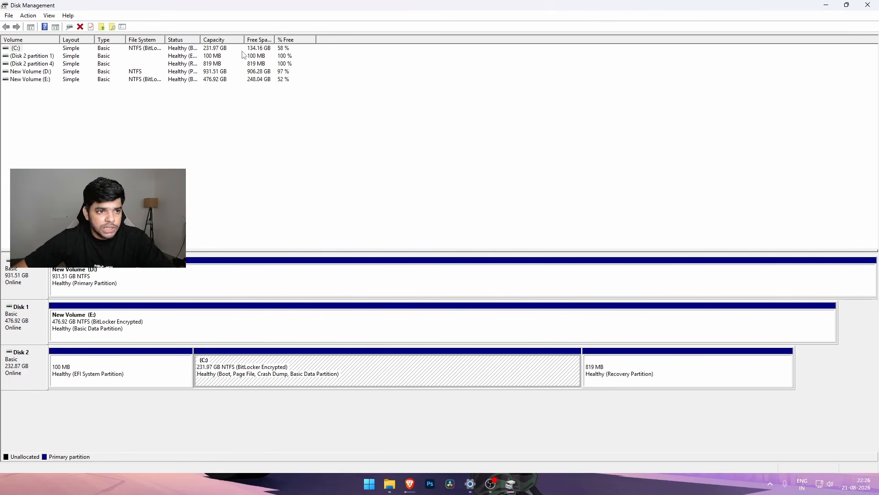
click(256, 51)
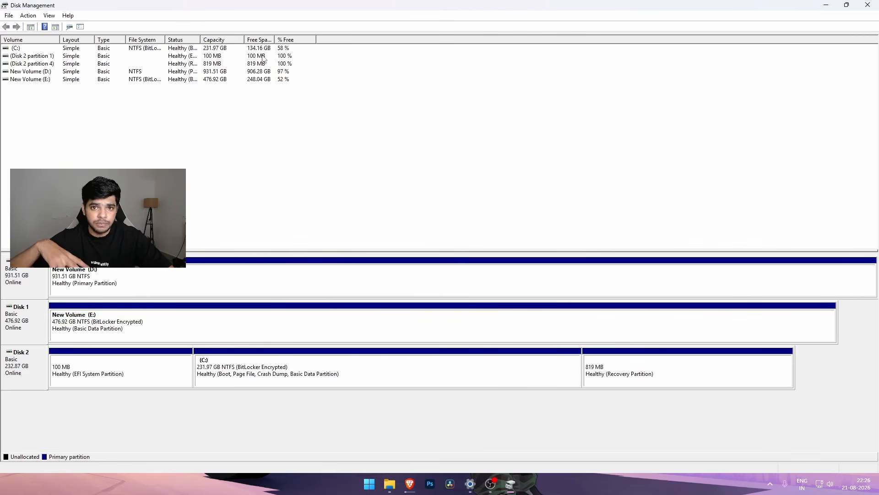
Shrink the C: volume on Disk 2 by 50044 MB.
right_click(419, 379)
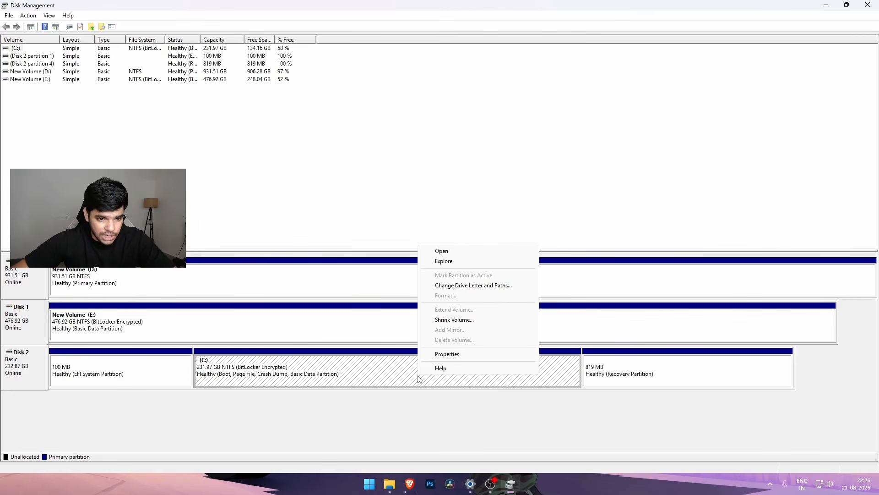
click(466, 322)
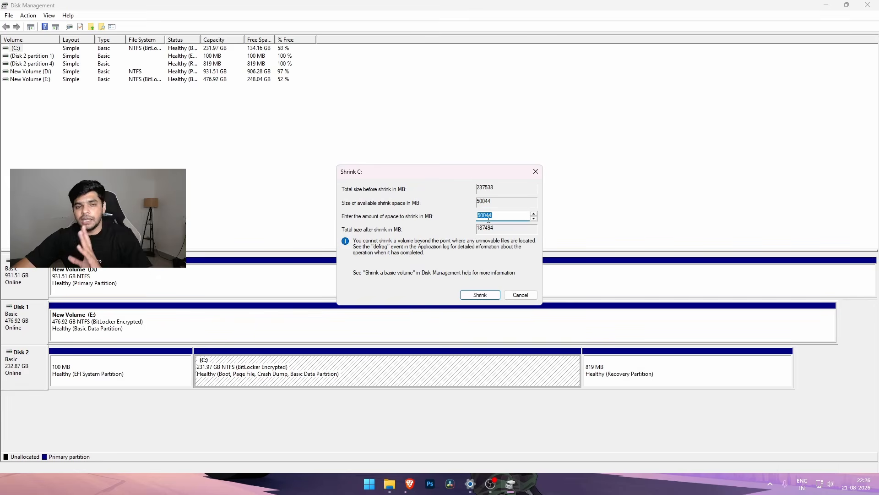
click(480, 295)
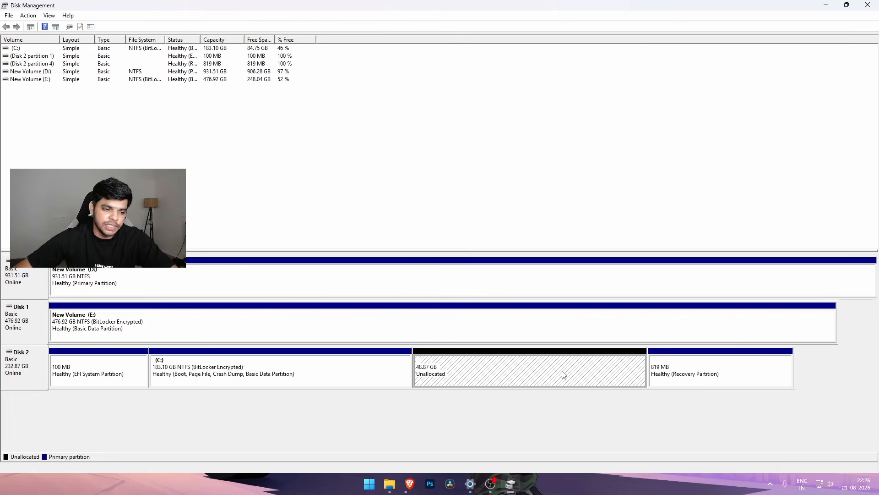
Create an NTFS simple volume labelled New Volume with drive letter F in Disk 2's unallocated space, and view it in This PC.
right_click(563, 373)
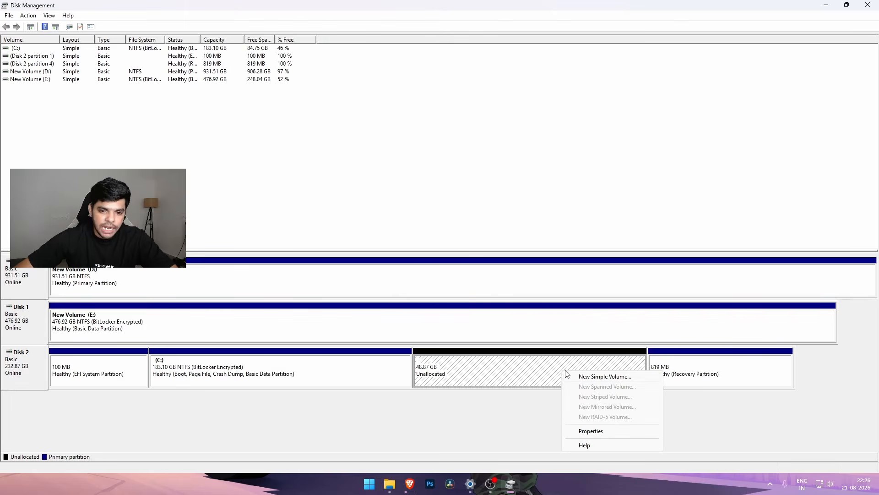
click(588, 375)
click(192, 213)
click(193, 213)
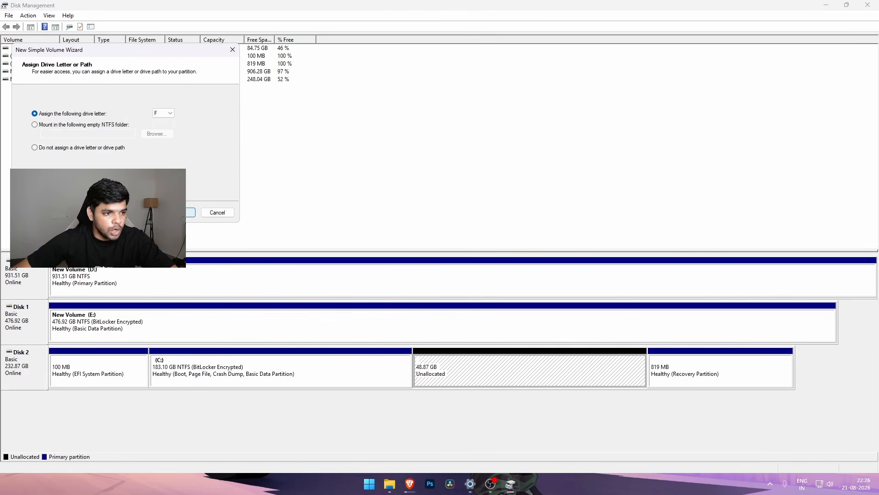
click(179, 213)
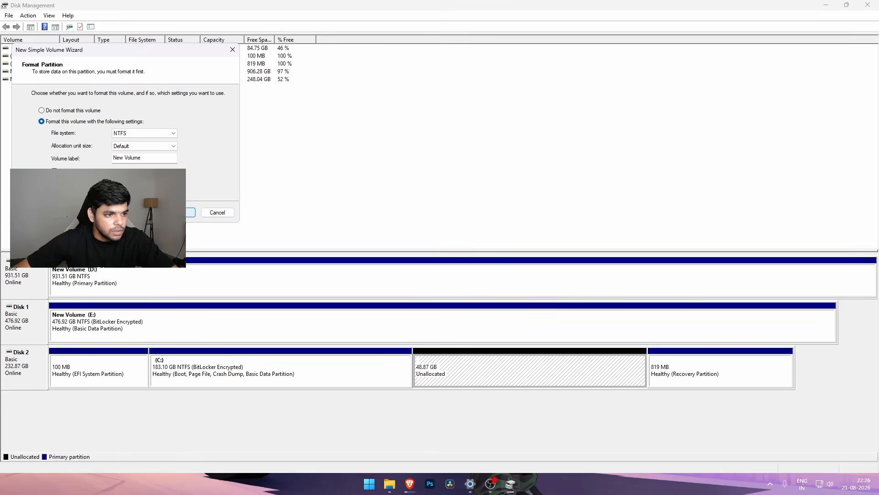
click(179, 213)
click(179, 212)
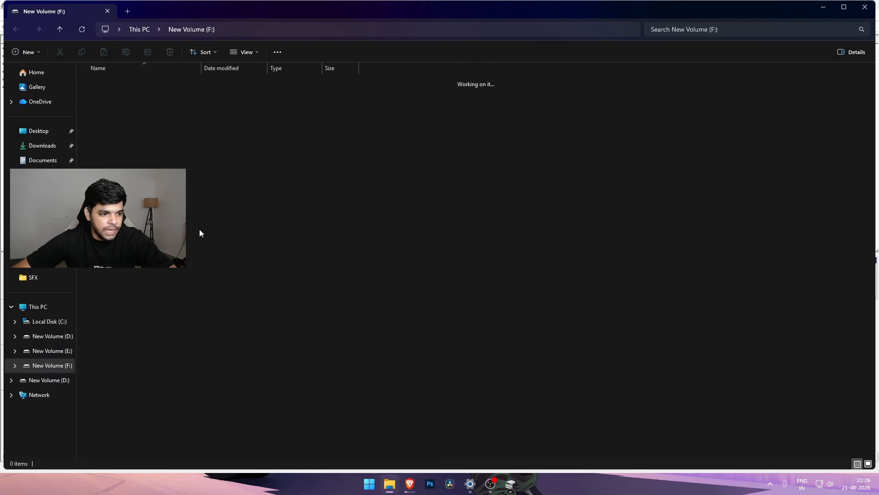
click(55, 306)
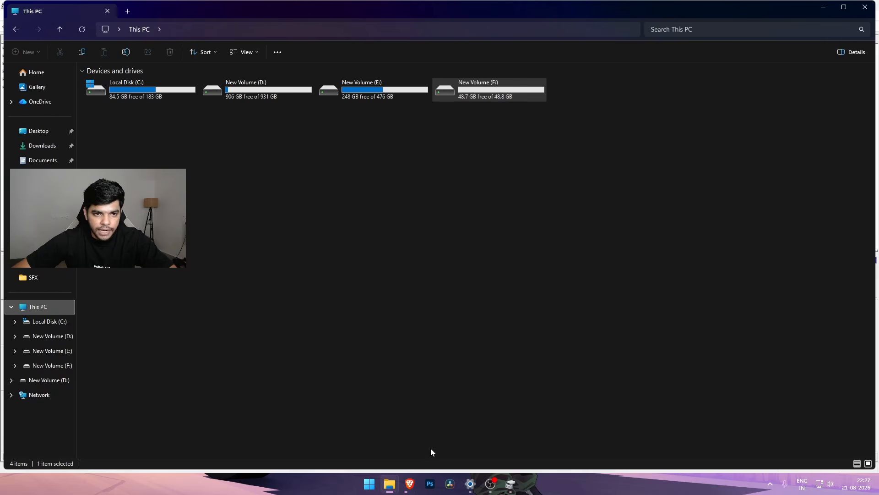
Switch to Brave, search the web for rufus in a new tab and open the official rufus.ie site.
click(410, 483)
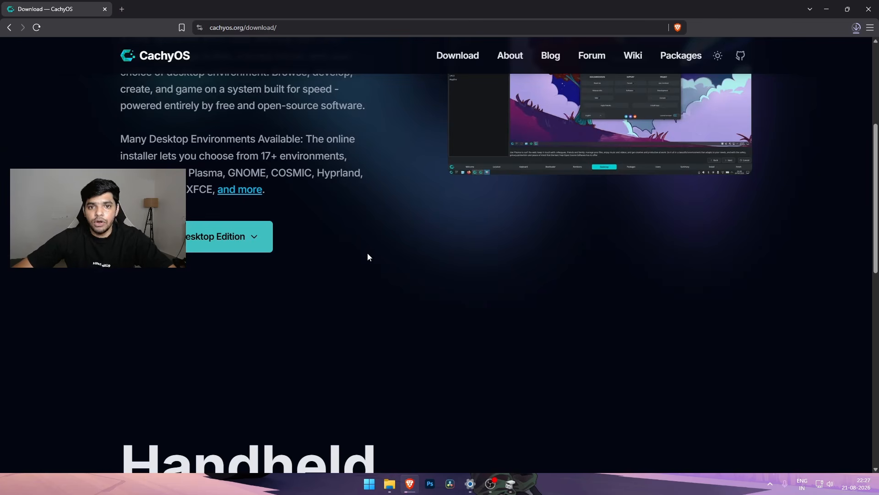
click(122, 9)
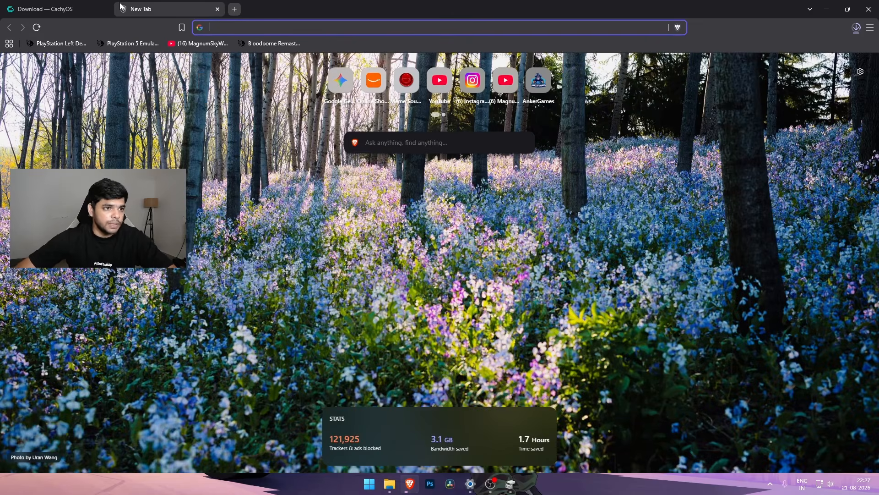
text(rufus)
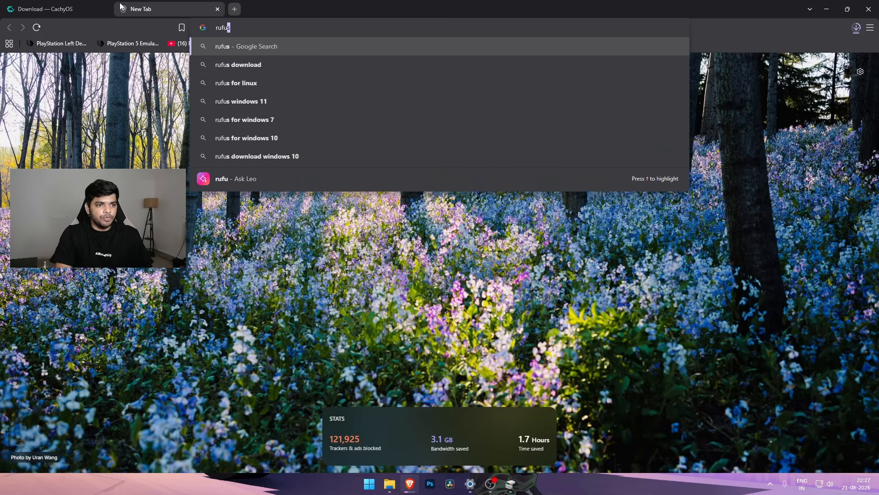
key(Return)
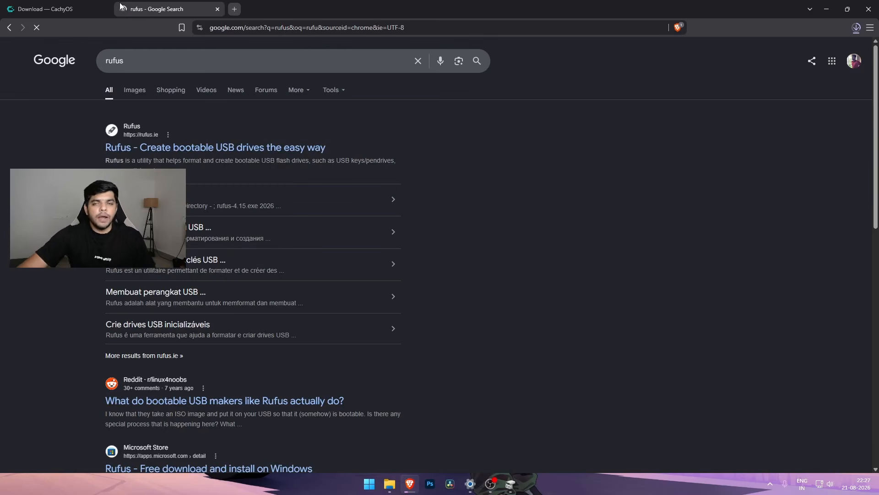
click(176, 150)
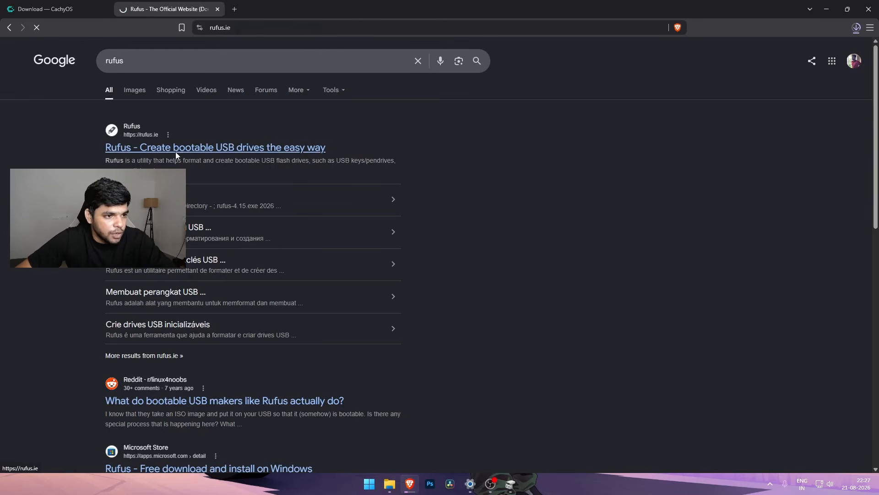
Download the standard Windows x64 release rufus-4.15.exe from the latest releases.
scroll(375, 144, down, 2)
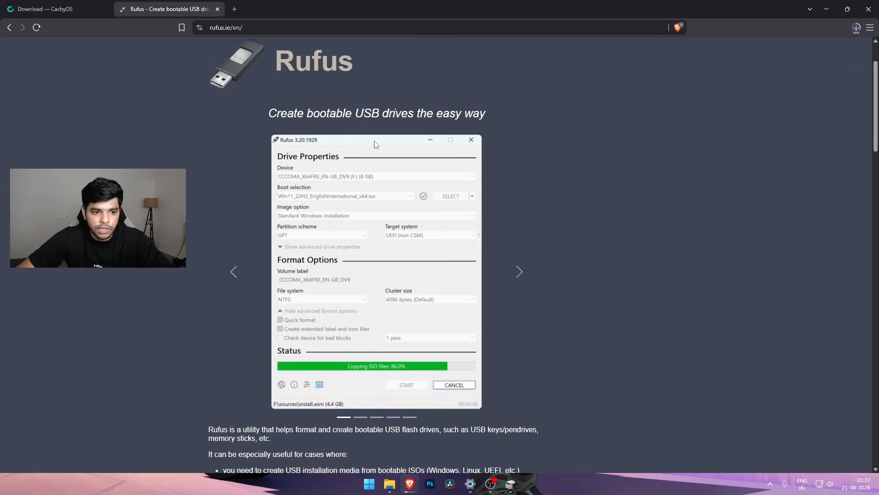
scroll(375, 144, down, 8)
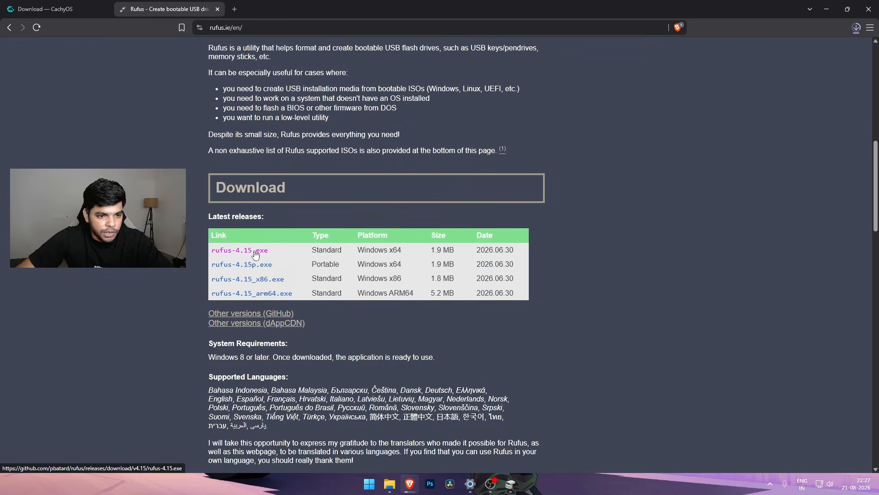
click(255, 255)
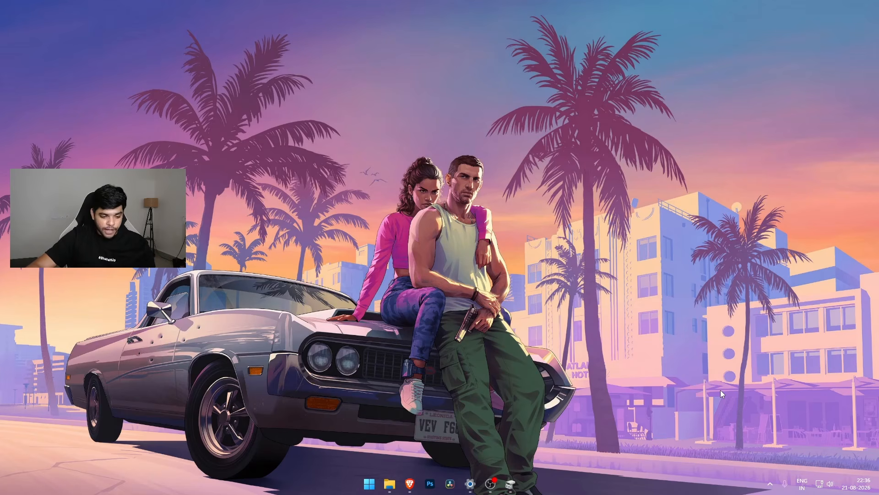
Launch rufus-4.15.exe from the Downloads folder and minimize the File Explorer window.
key(super+e)
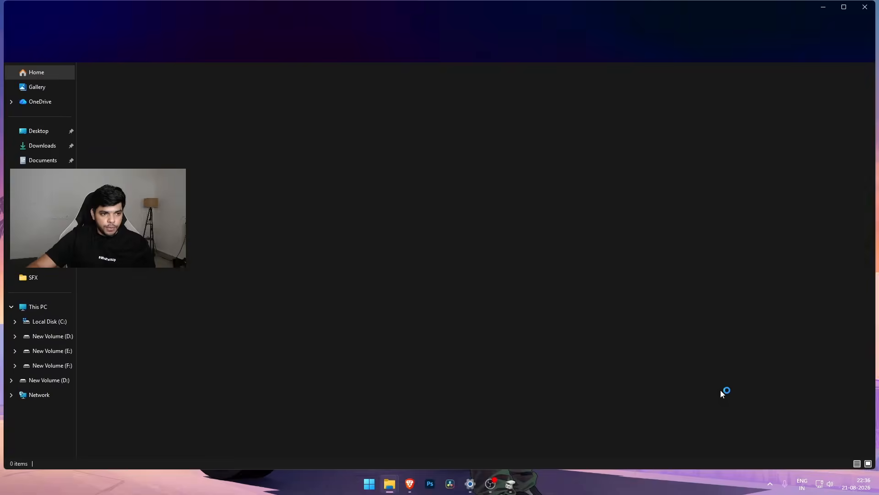
click(43, 145)
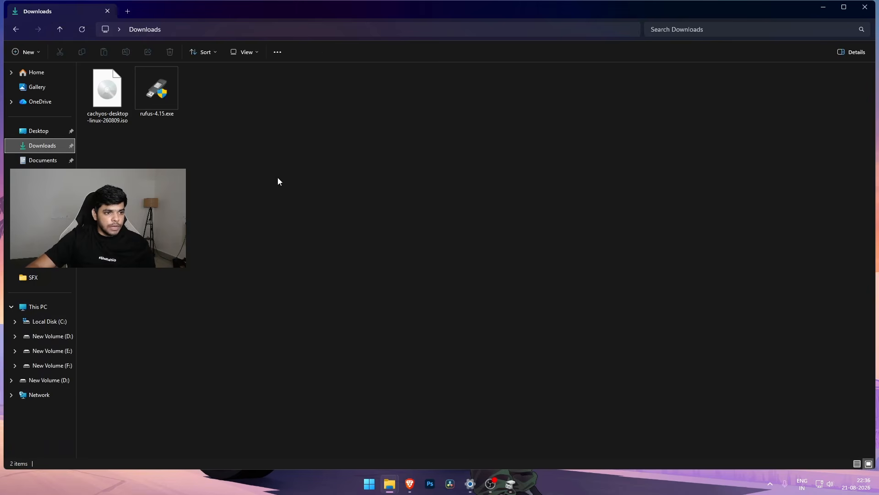
double_click(169, 102)
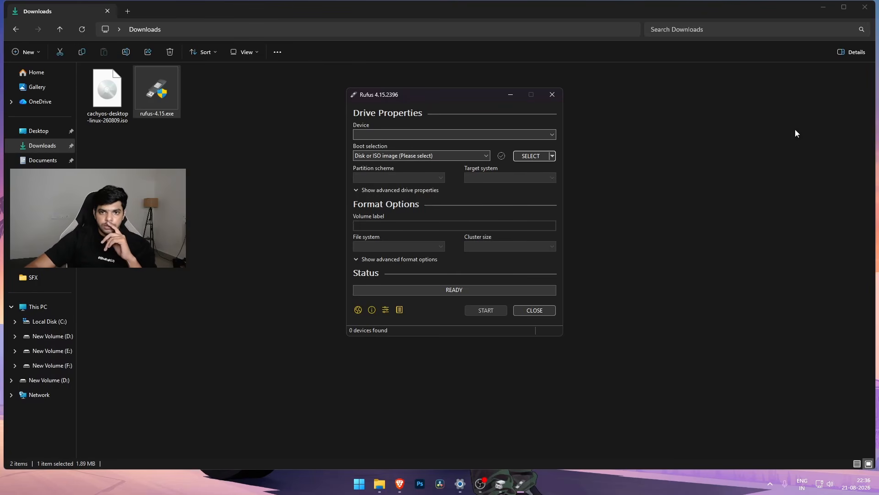
click(824, 7)
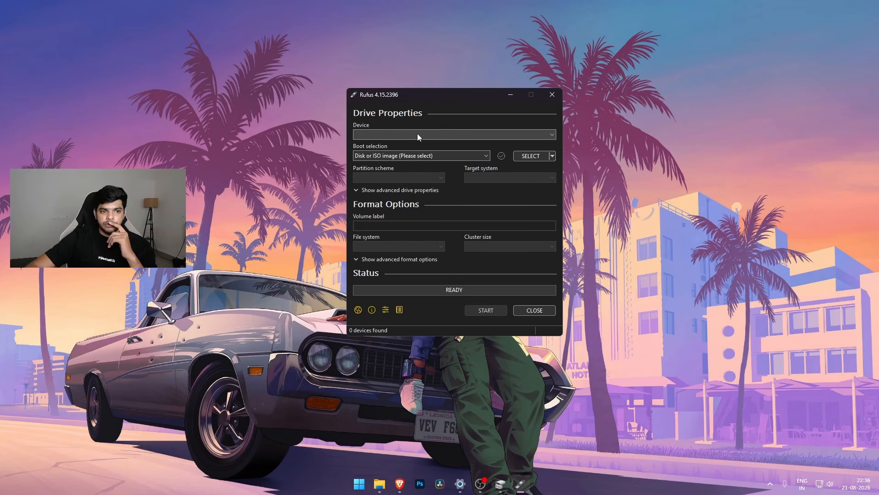
Keep the disk or ISO image boot selection for the SAN DISK 1 drive and load cachyos-desktop-linux-260809.iso from Downloads.
click(623, 280)
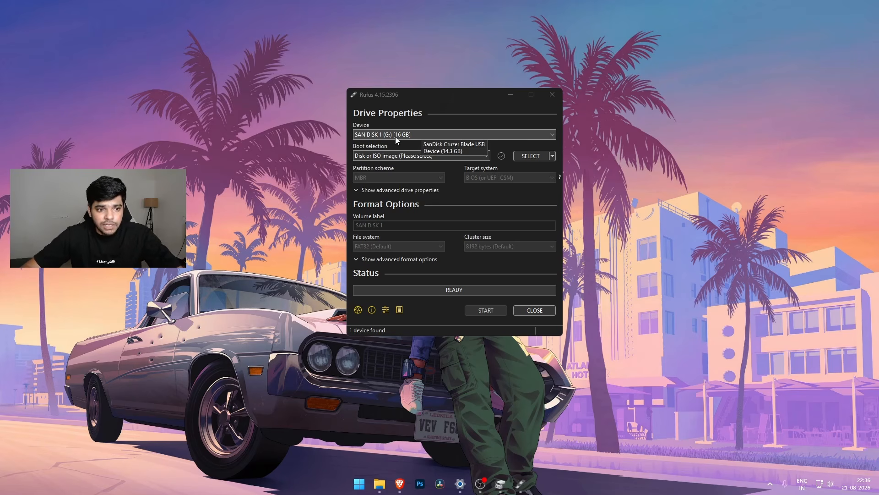
click(412, 154)
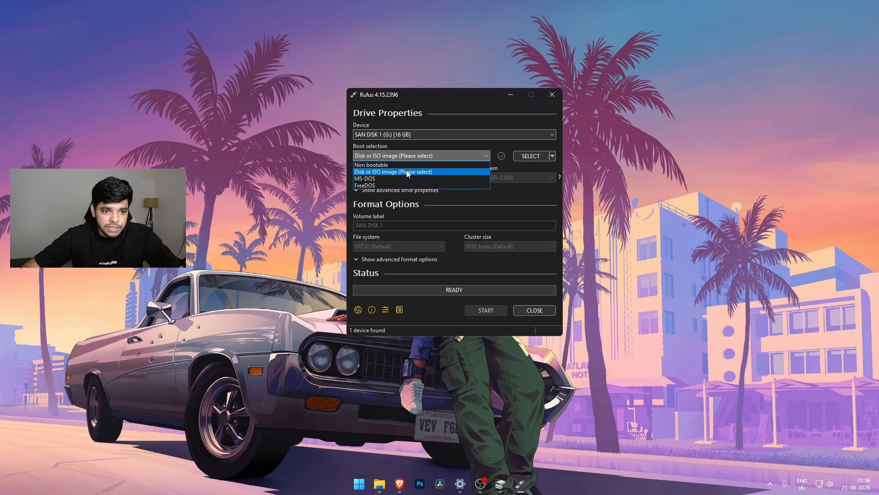
click(393, 172)
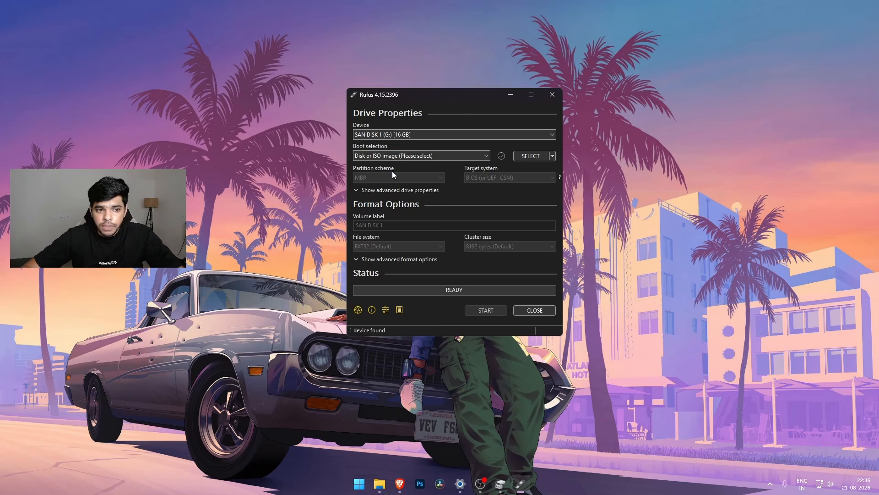
click(534, 155)
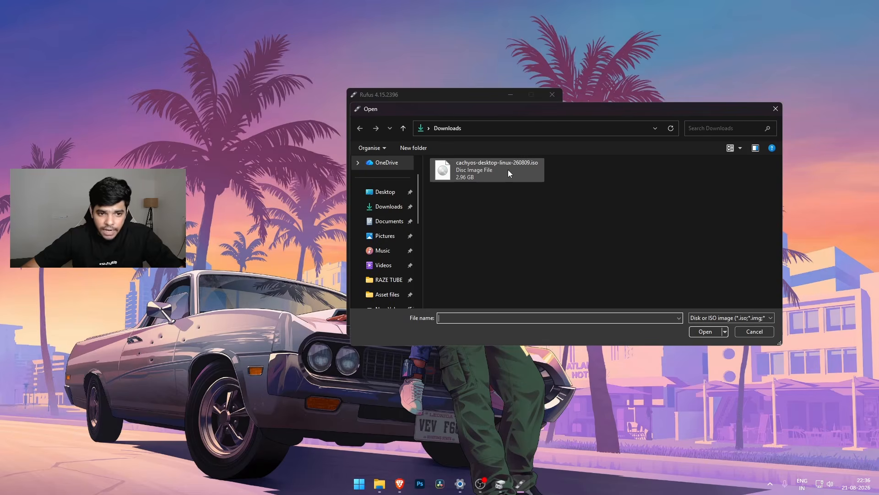
click(507, 172)
click(705, 334)
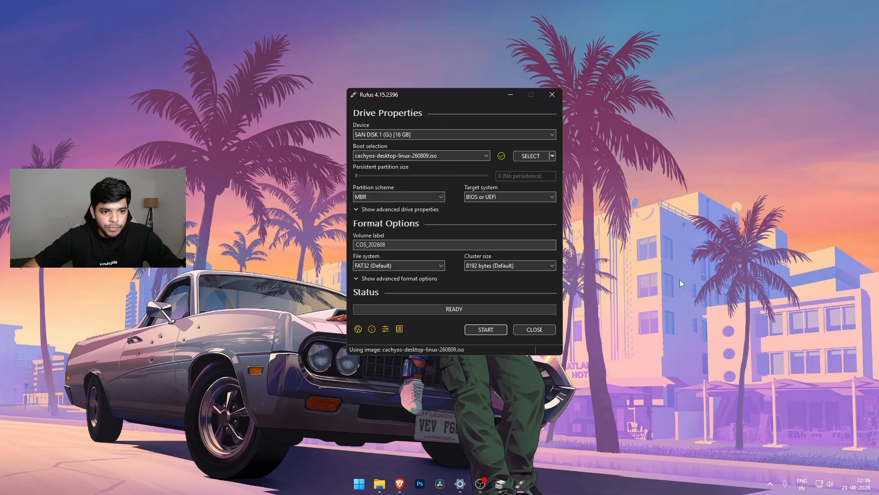
Set the partition scheme to GPT and write the image to the USB drive in ISO Image mode, accepting the data erasure.
click(424, 196)
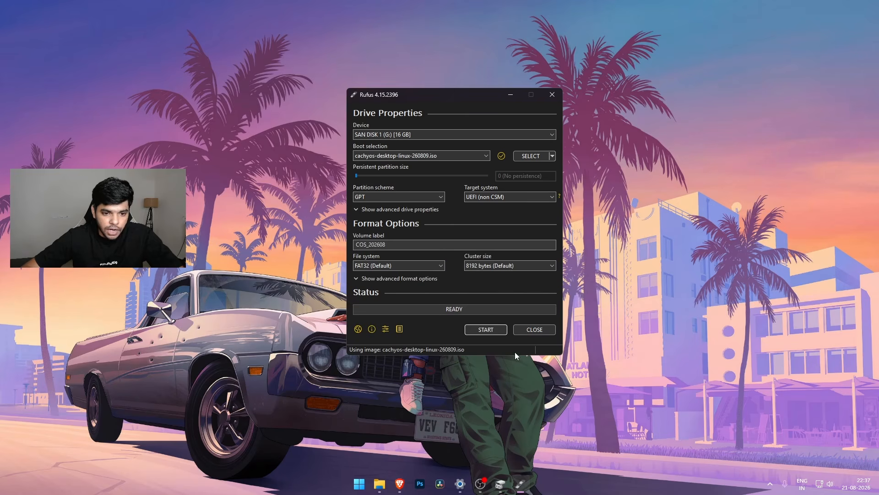
click(489, 330)
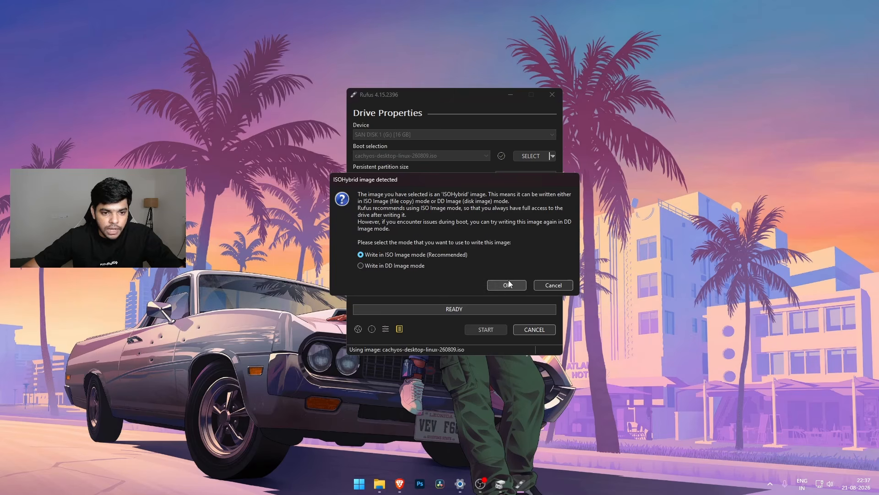
click(508, 283)
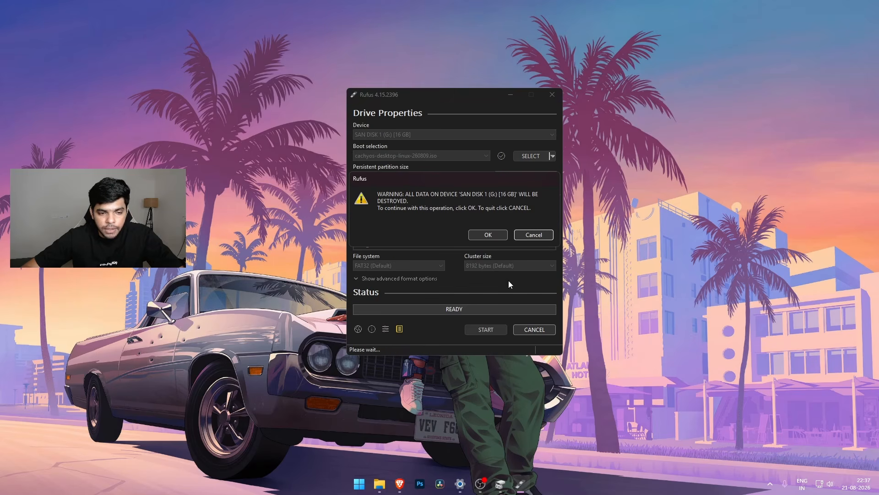
click(496, 234)
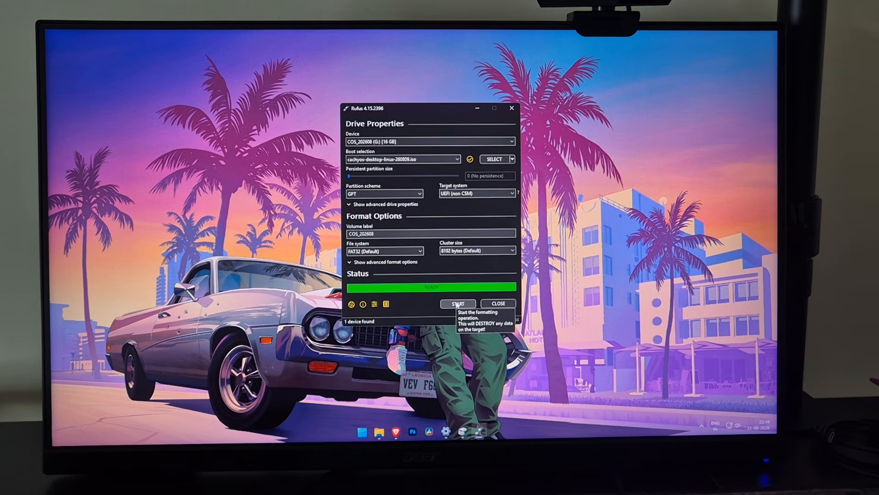
Close Rufus and restart the PC.
click(488, 305)
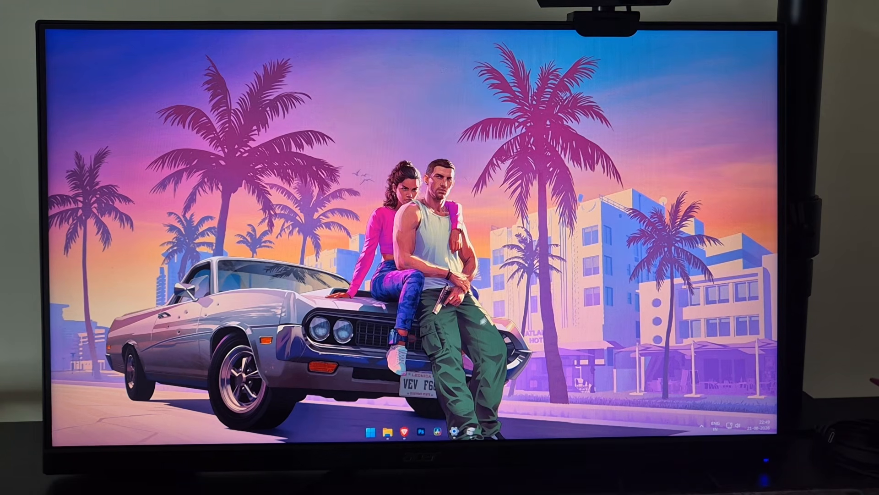
click(372, 433)
click(550, 403)
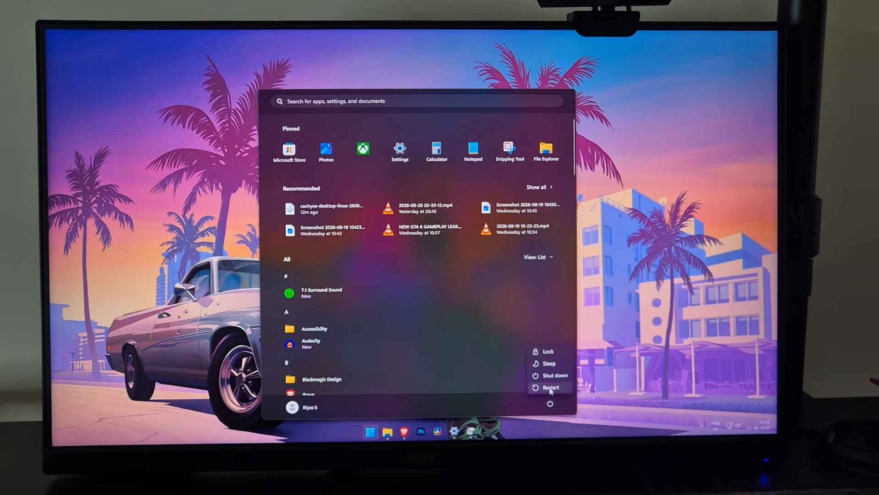
click(550, 388)
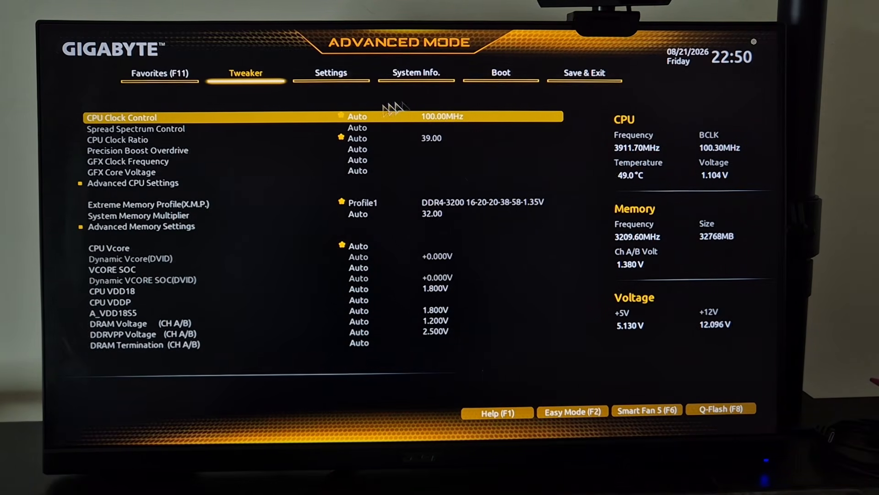
Open the BIOS boot settings and check that CSM Support is set to Disabled.
click(498, 79)
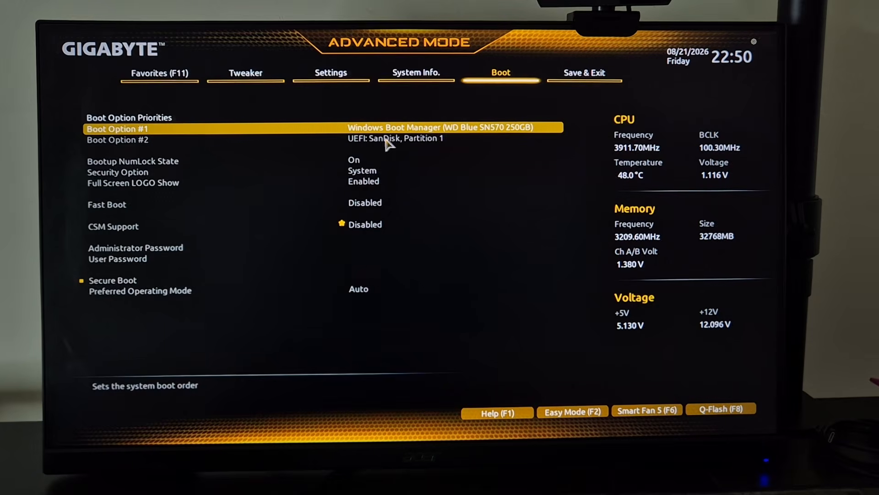
click(137, 229)
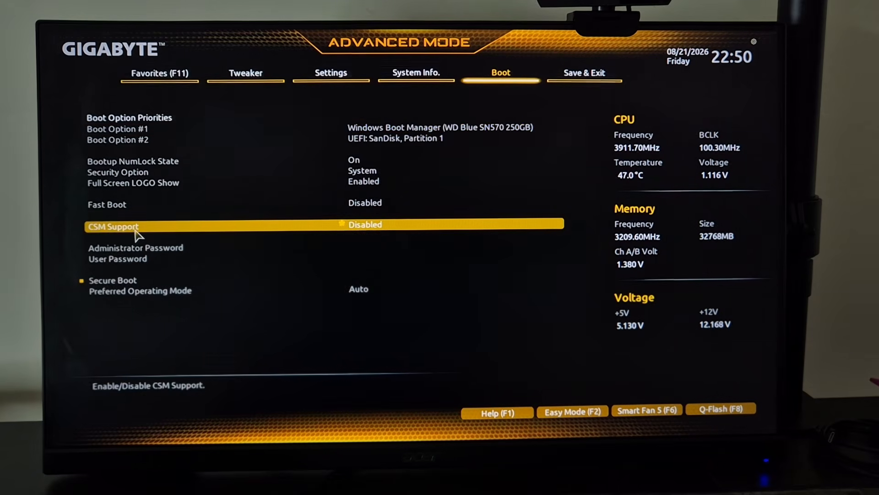
click(373, 228)
key(Return)
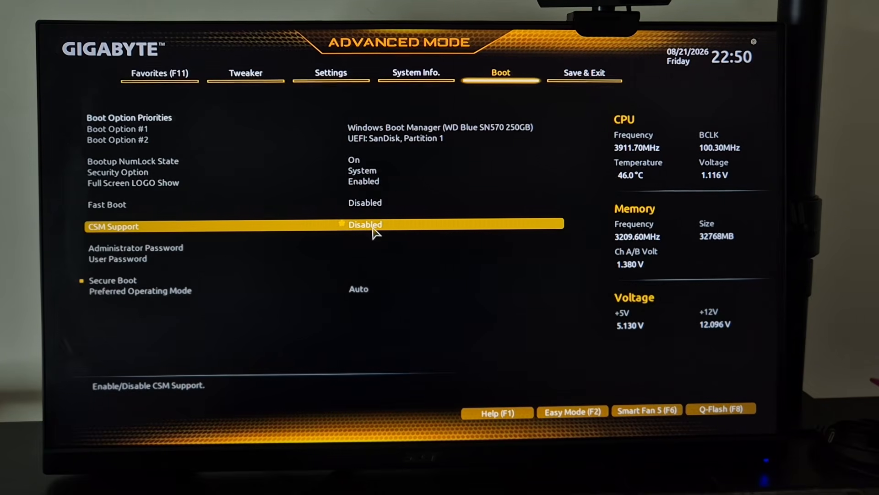
Set Secure Boot to Disabled in the Secure Boot configuration and return to the main boot settings.
click(124, 281)
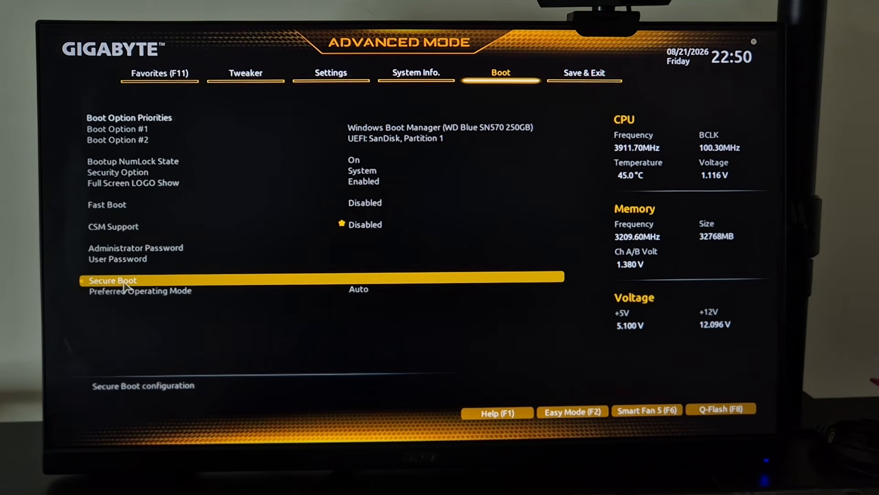
click(124, 282)
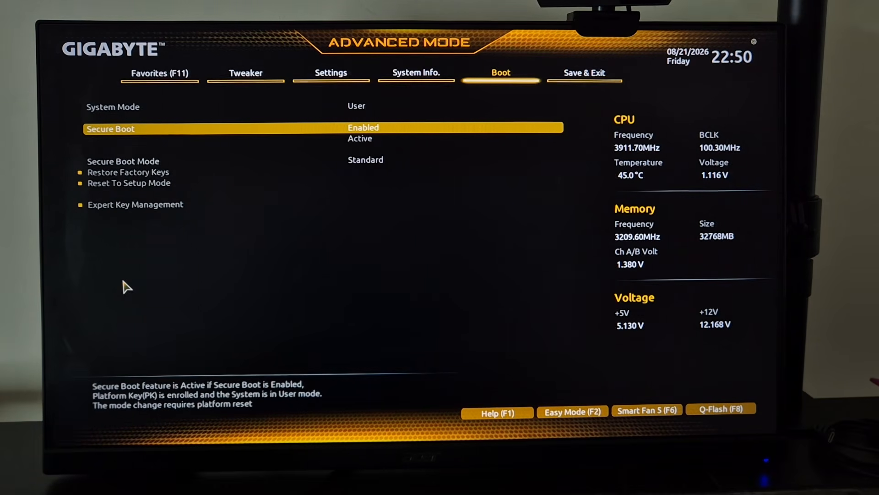
key(Return)
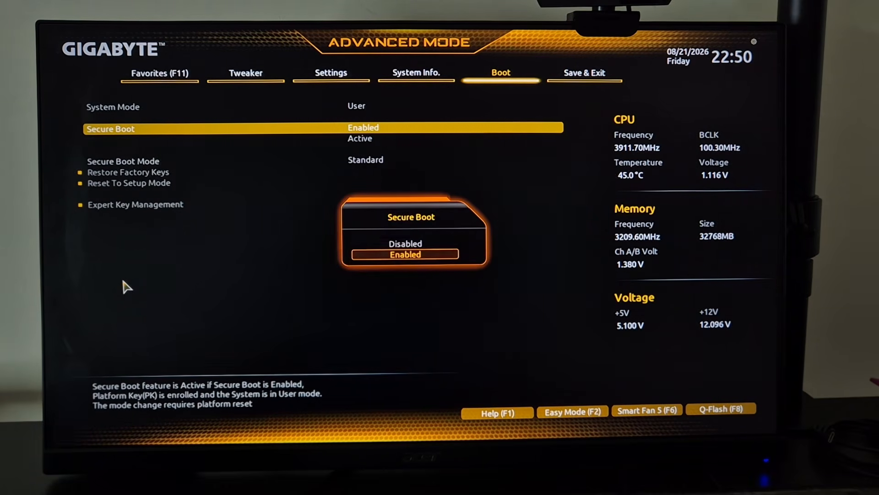
key(Up)
key(Return)
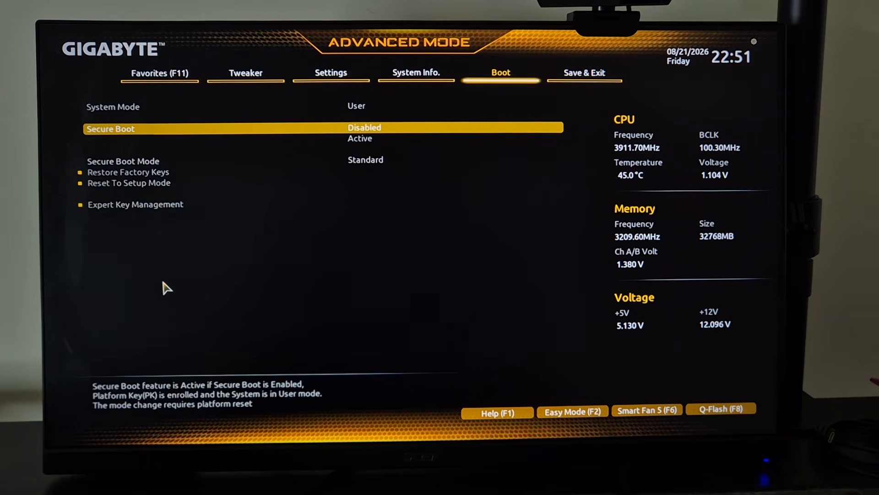
key(Escape)
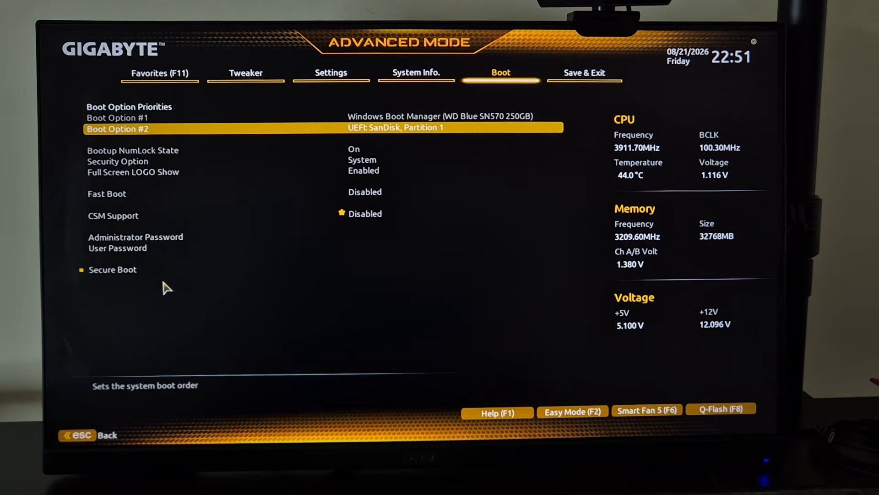
Start saving the changed BIOS configuration and exiting setup.
click(578, 81)
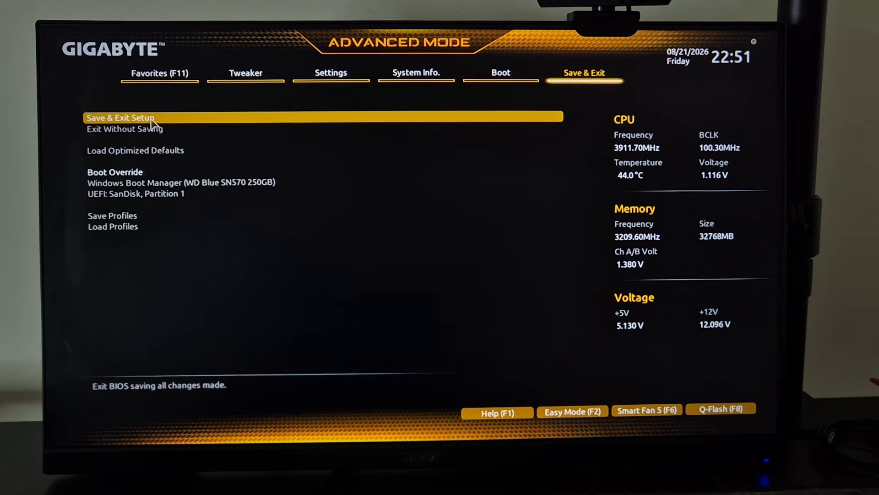
click(152, 120)
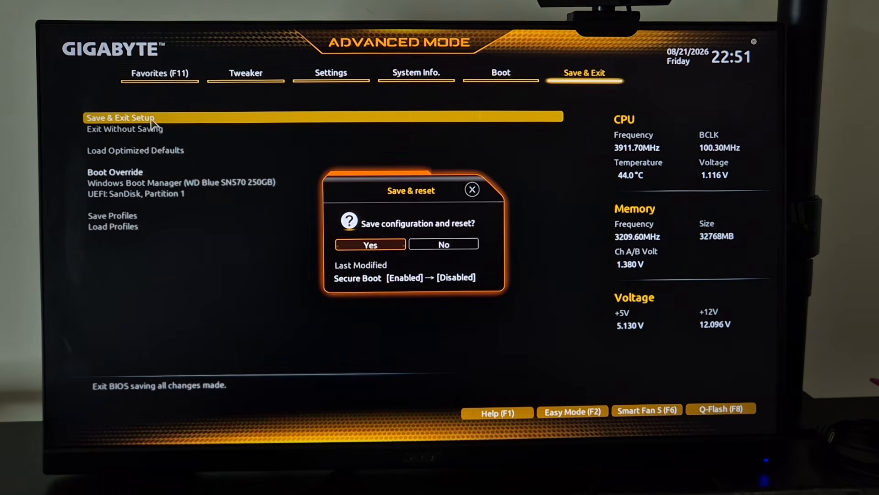